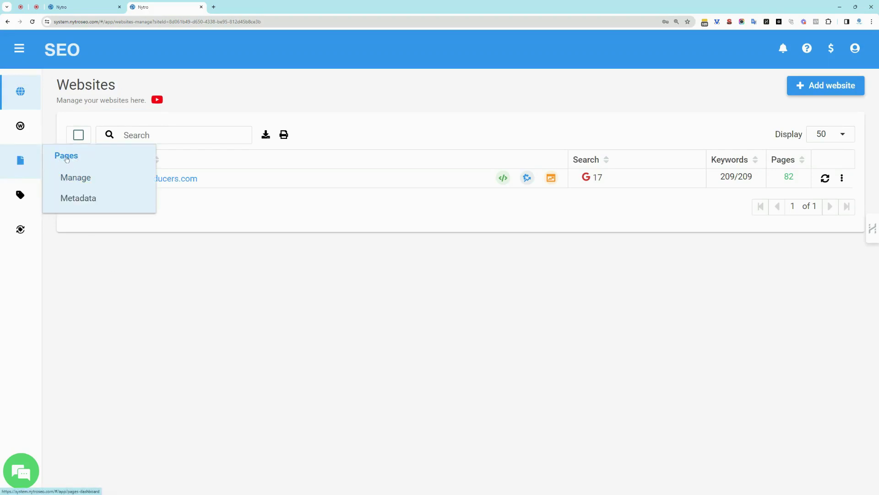
Step: Open Pages > Metadata and display up to 300 rows so all 82 pages fit
left_click(78, 199)
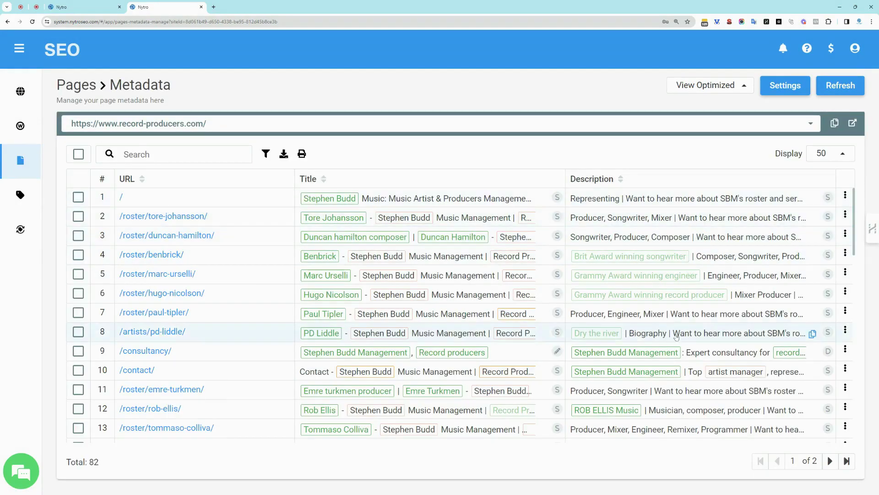
left_click(833, 155)
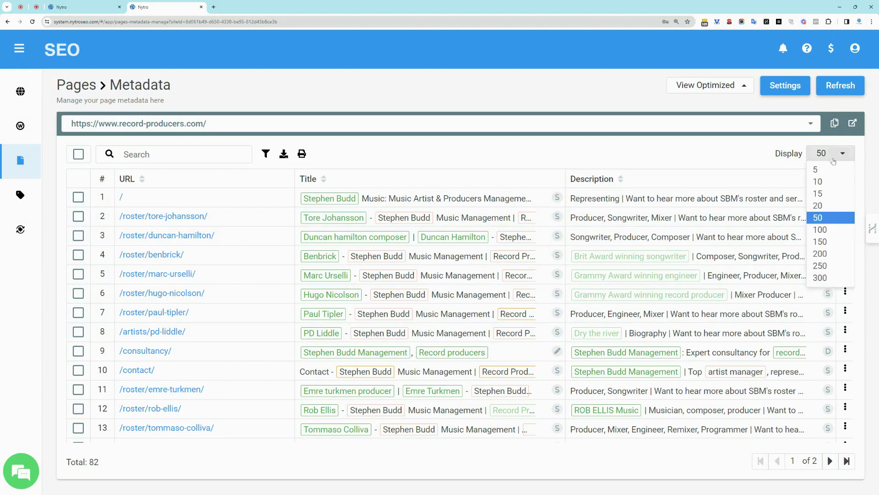
left_click(820, 277)
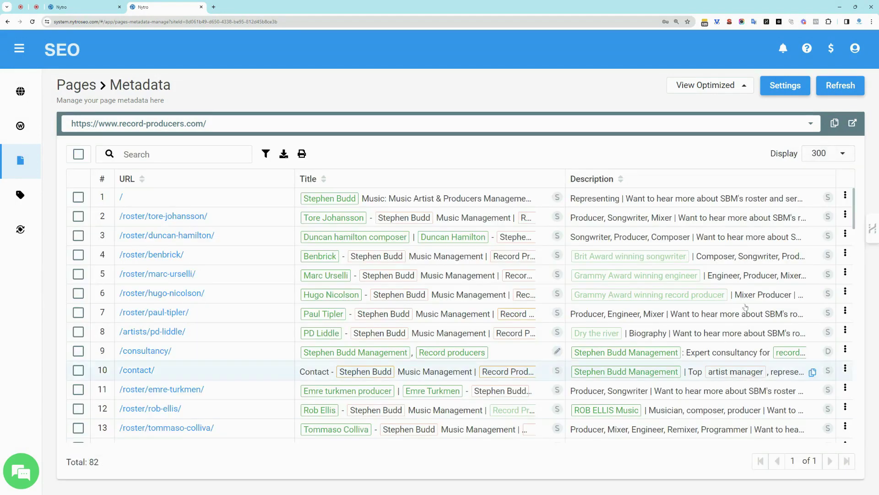
scroll(474, 311, "down", 14)
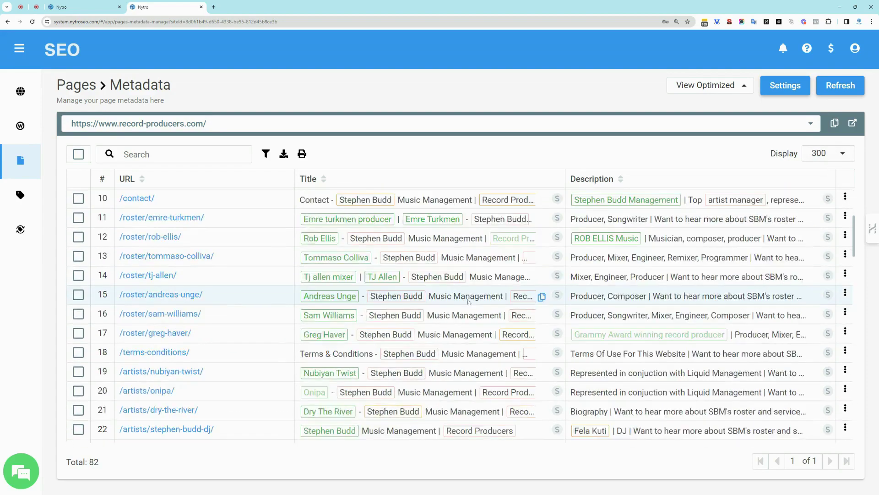
scroll(474, 311, "down", 7)
scroll(474, 311, "up", 6)
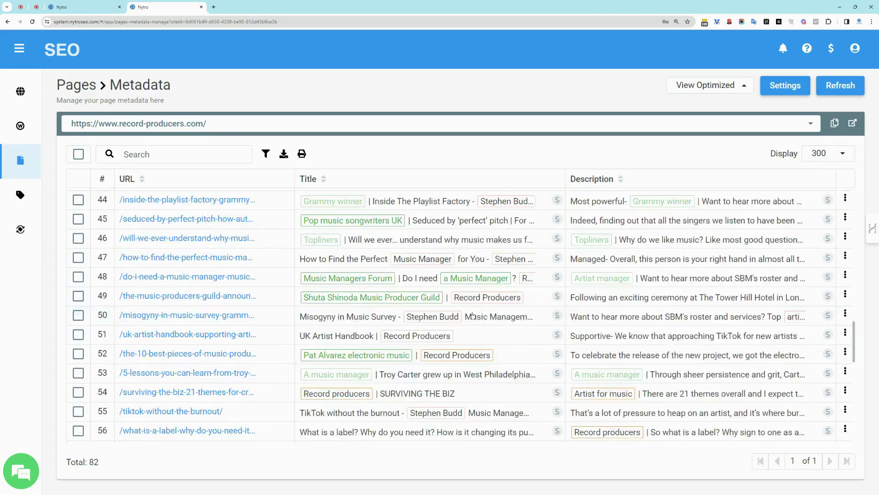
scroll(475, 311, "up", 15)
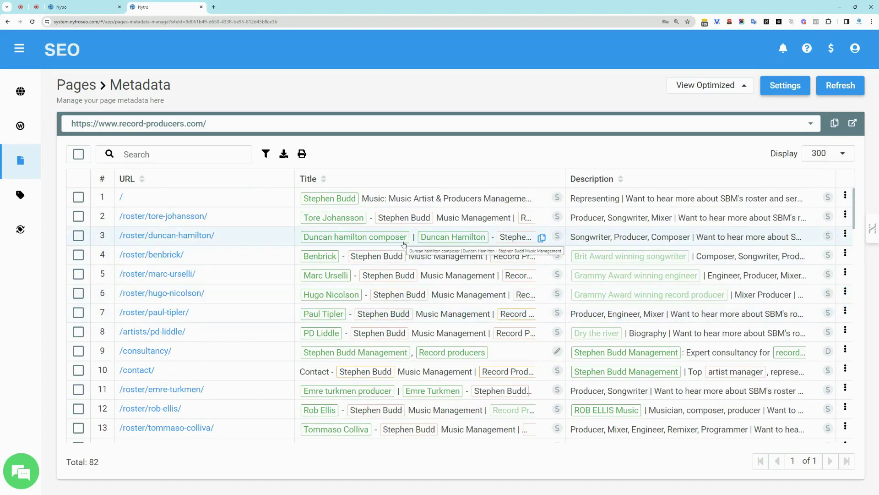
Step: Switch the metadata list from View Optimized to View Original
left_click(708, 85)
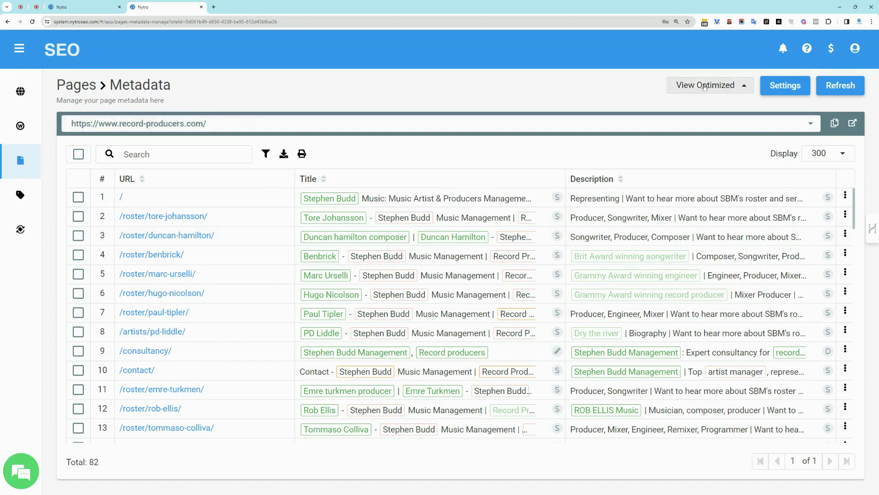
left_click(708, 85)
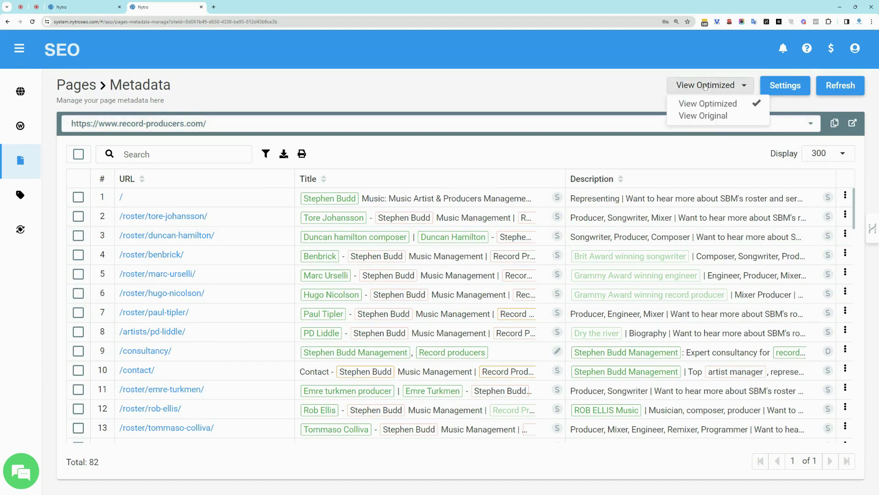
left_click(710, 115)
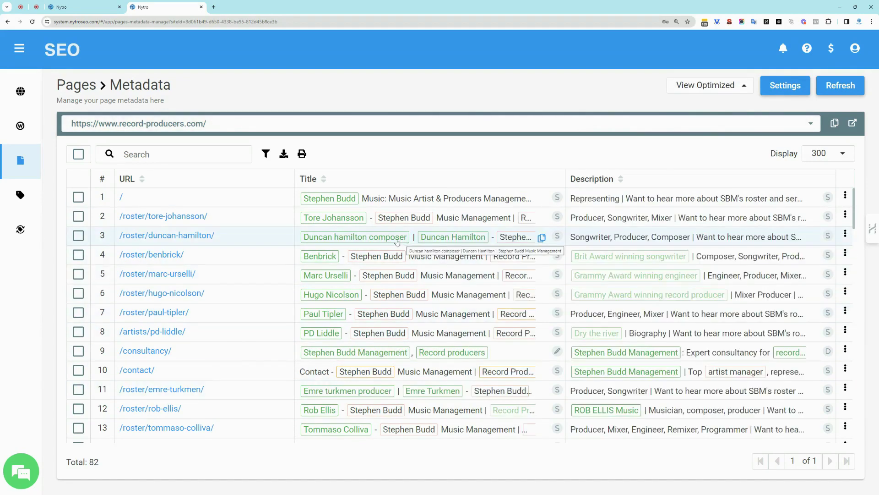
left_click(708, 85)
left_click(710, 116)
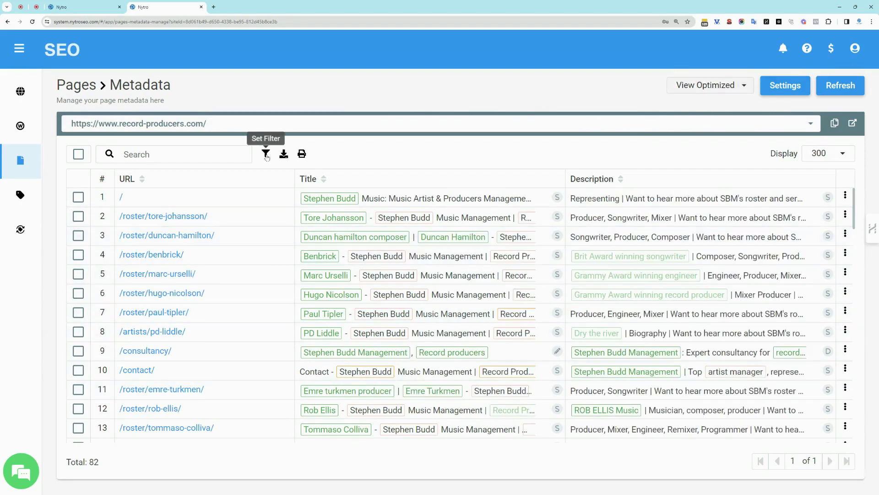
Step: Filter the list to pages with 1–10 assigned keywords, leaving 62 pages
left_click(265, 154)
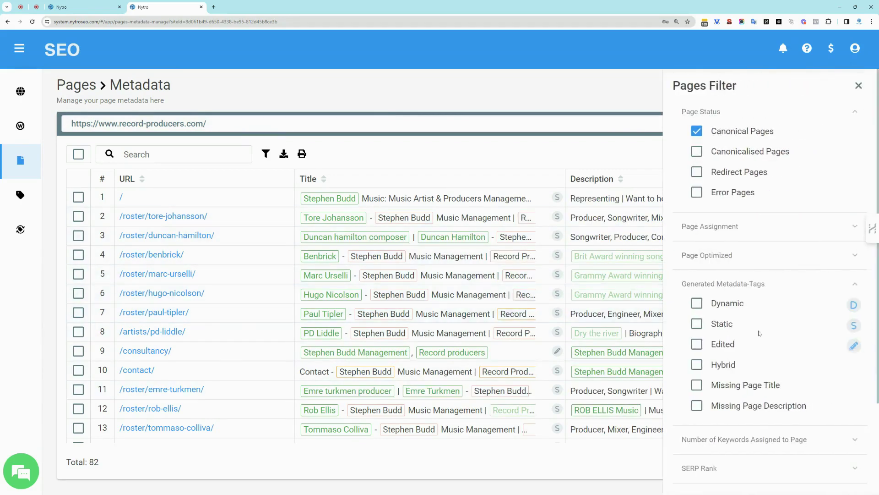
scroll(763, 331, "down", 3)
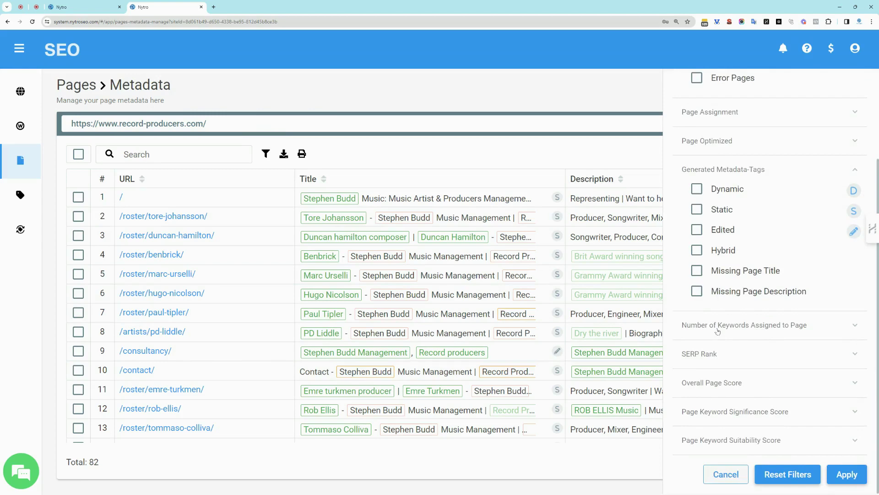
left_click(718, 331)
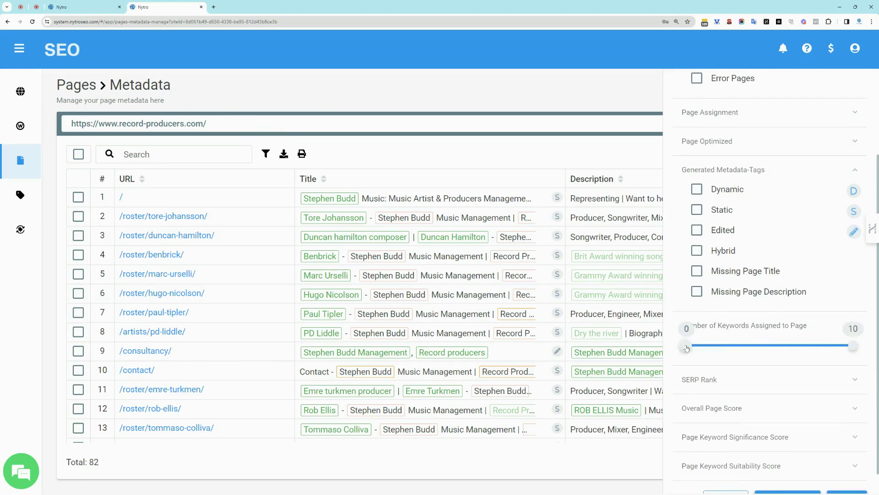
left_click_drag(687, 348, 707, 329)
scroll(805, 385, "down", 1)
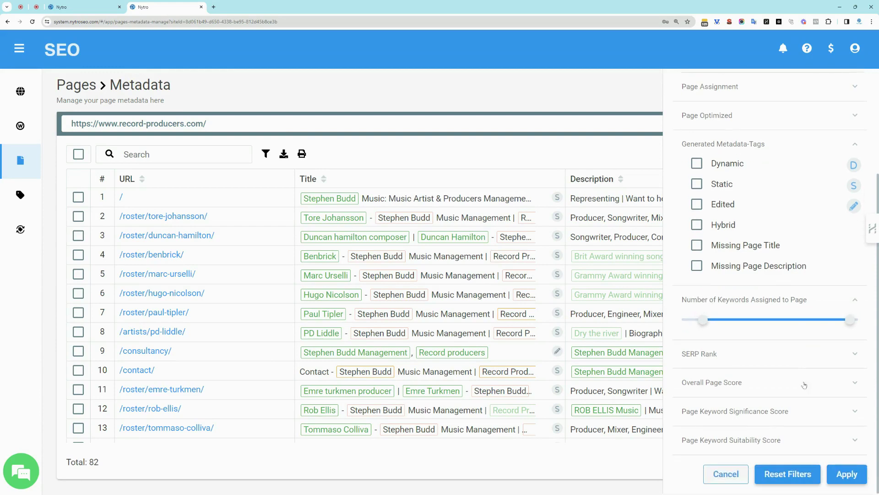
left_click(847, 473)
scroll(737, 280, "up", 2)
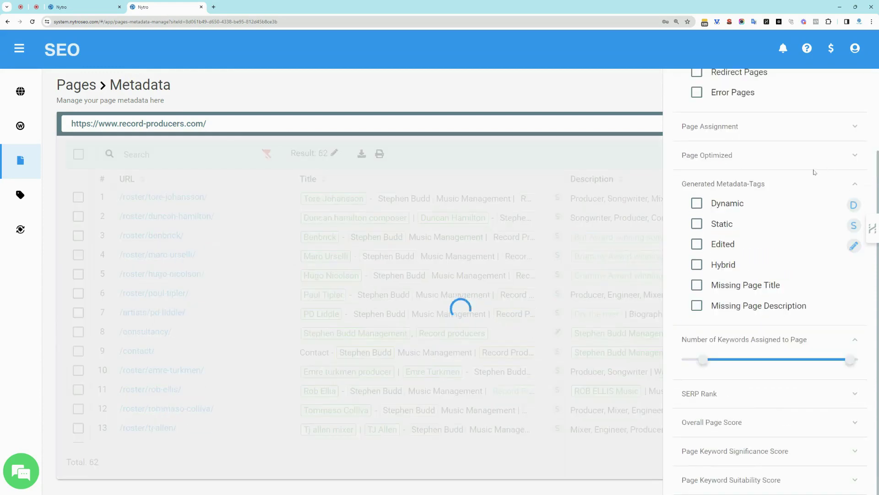
scroll(815, 172, "up", 2)
left_click(858, 87)
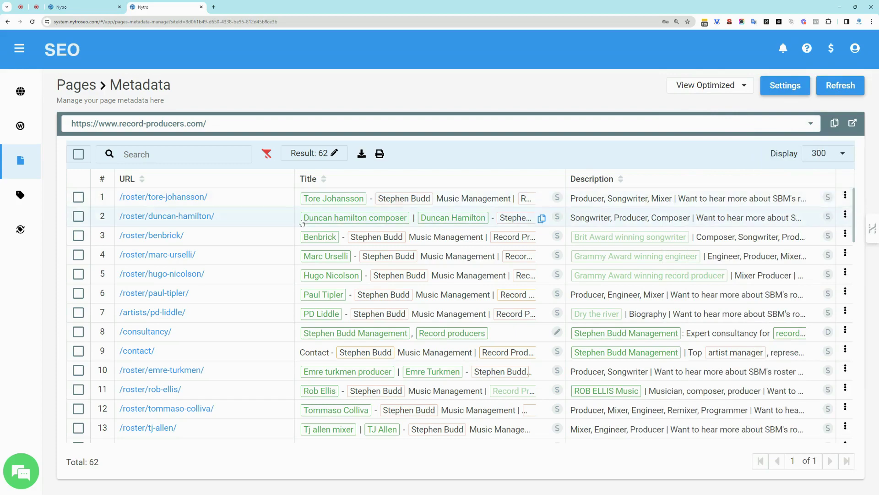
Step: Apply the zero-keyword filter to list the 20 pages without keywords
scroll(319, 333, "down", 2)
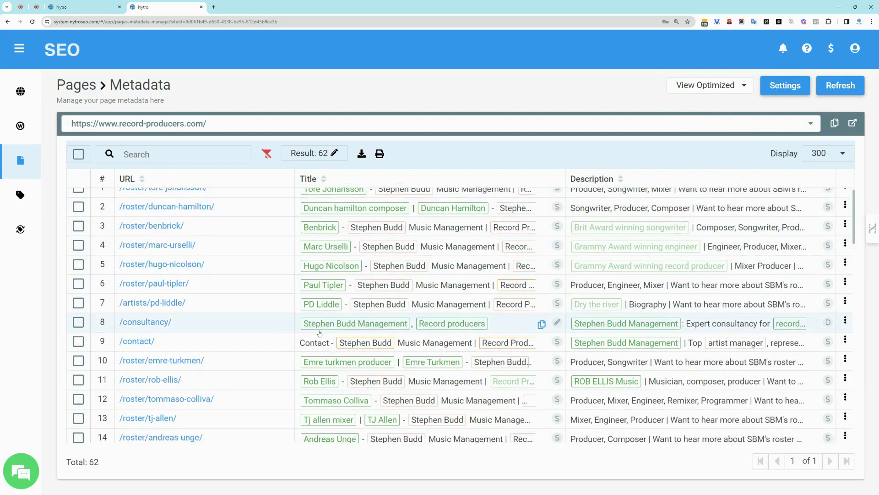
scroll(319, 333, "down", 3)
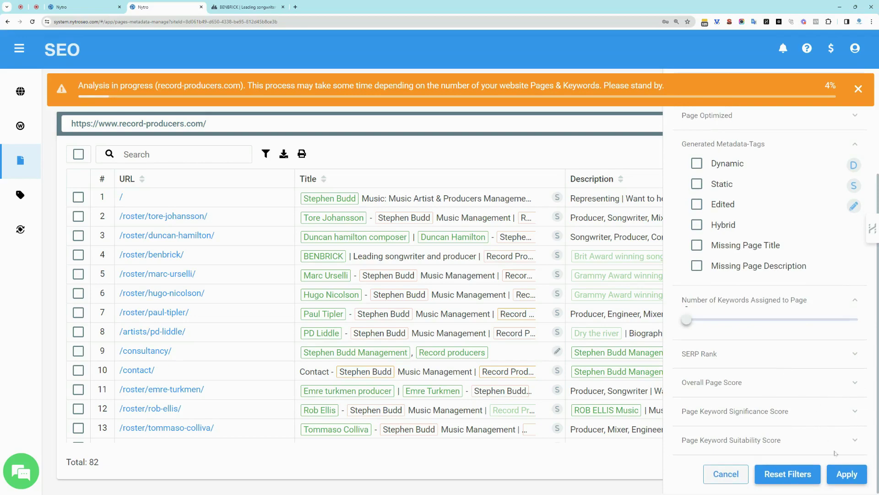
left_click(845, 474)
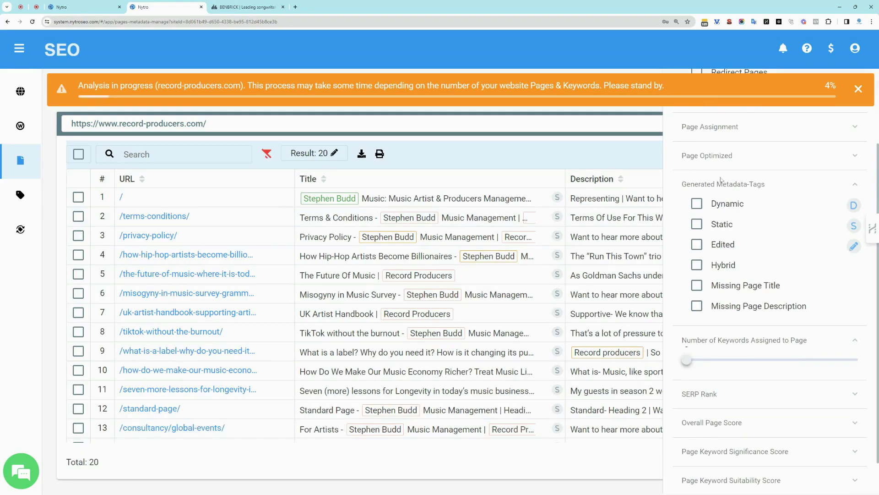
scroll(844, 134, "up", 2)
scroll(820, 321, "down", 4)
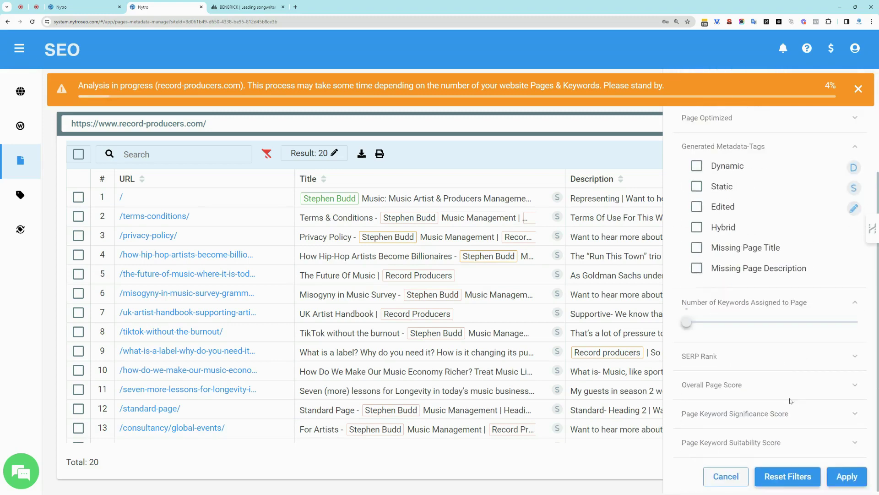
left_click(726, 474)
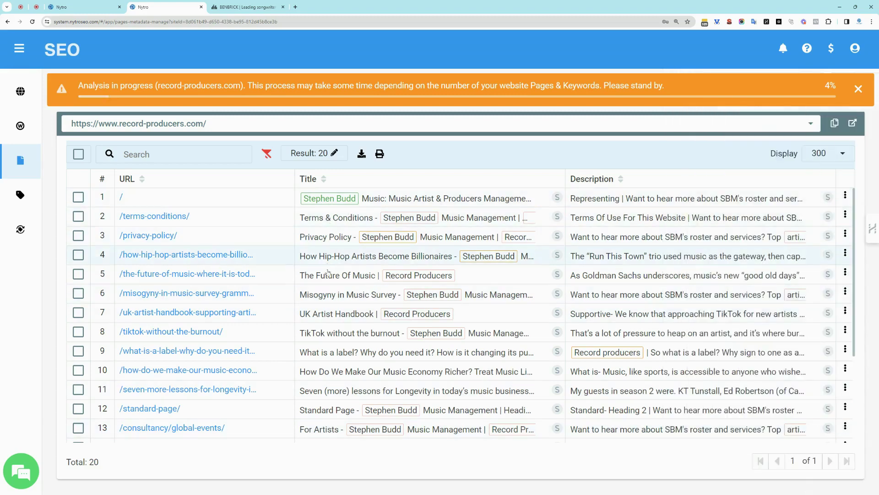
scroll(330, 310, "down", 3)
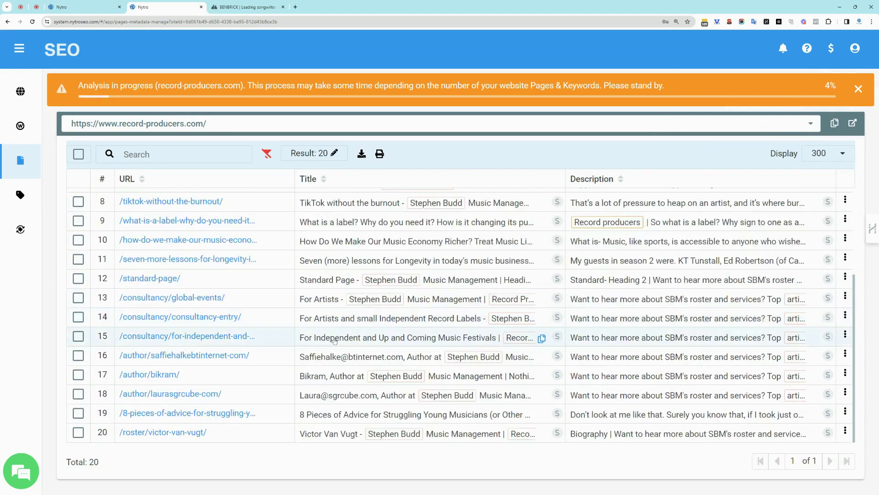
scroll(342, 362, "up", 3)
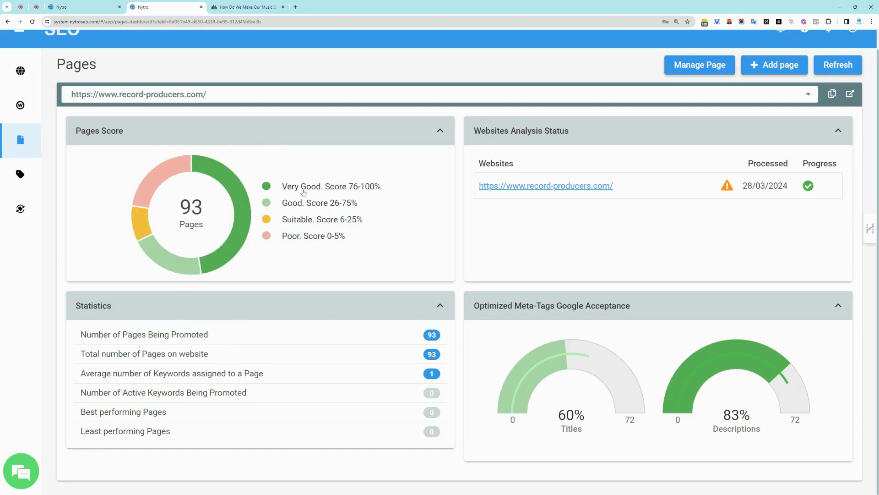
Step: Check the Pages dashboard score, then return to the 62-page metadata list
mouse_move(235, 188)
mouse_move(215, 252)
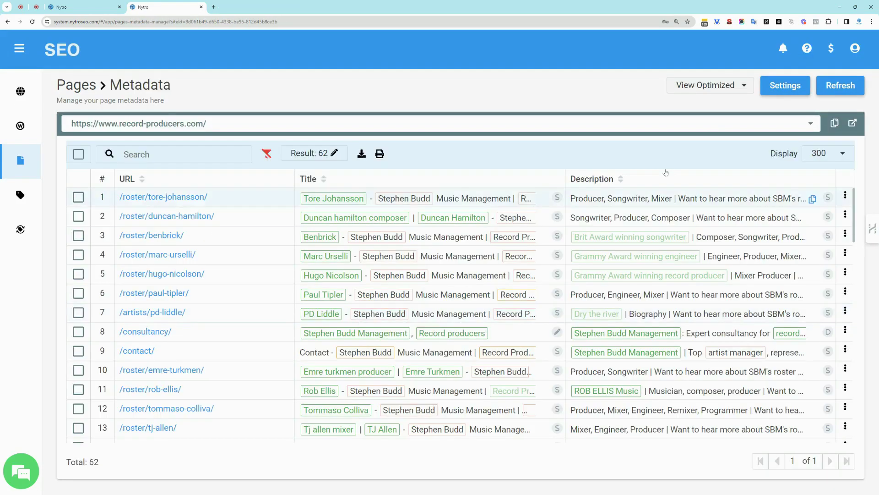
Step: Save description limits of 1–4 keywords and 80–183 characters, keeping Static Mode
left_click(775, 93)
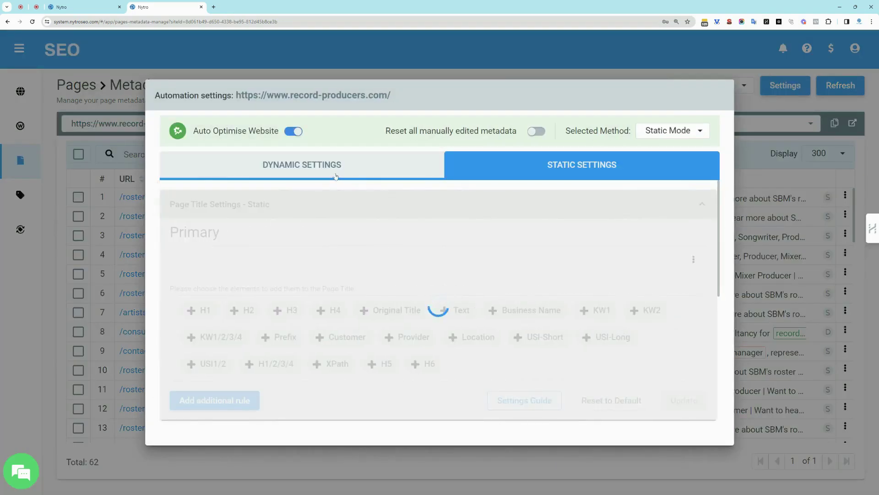
left_click(336, 177)
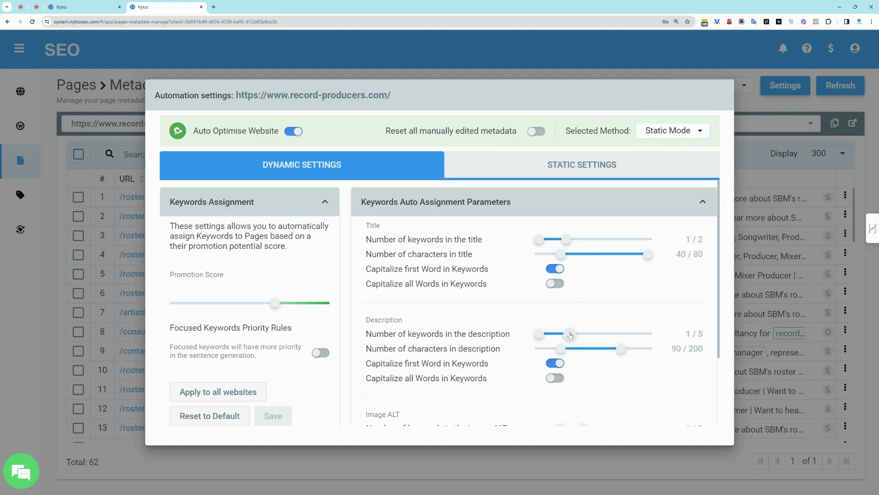
key("Left")
left_click_drag(563, 357, 559, 355)
left_click_drag(618, 350, 613, 351)
scroll(641, 348, "down", 2)
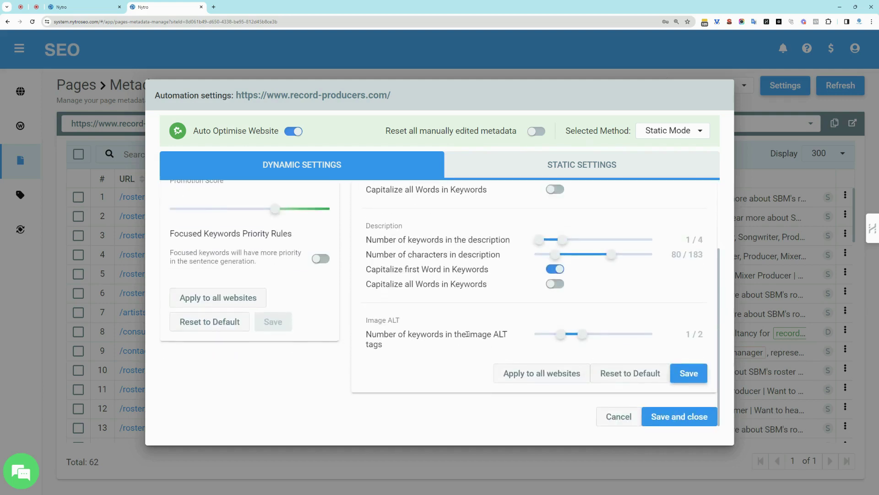
left_click(691, 374)
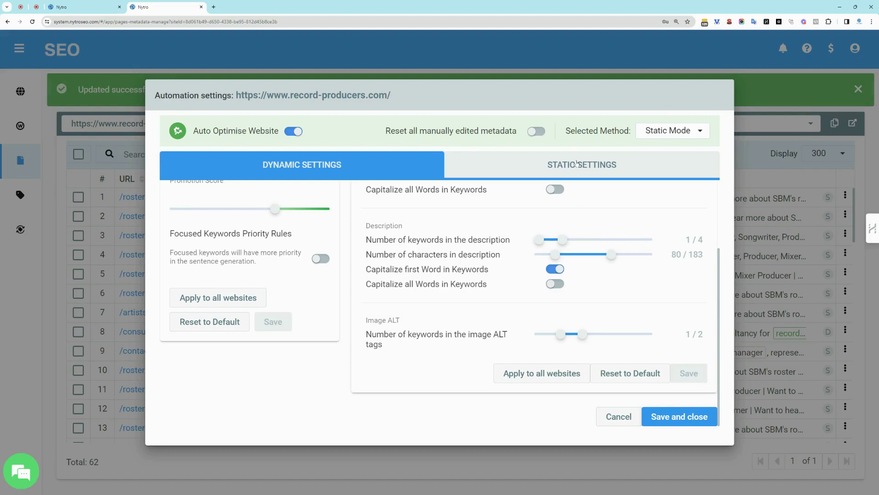
left_click(668, 132)
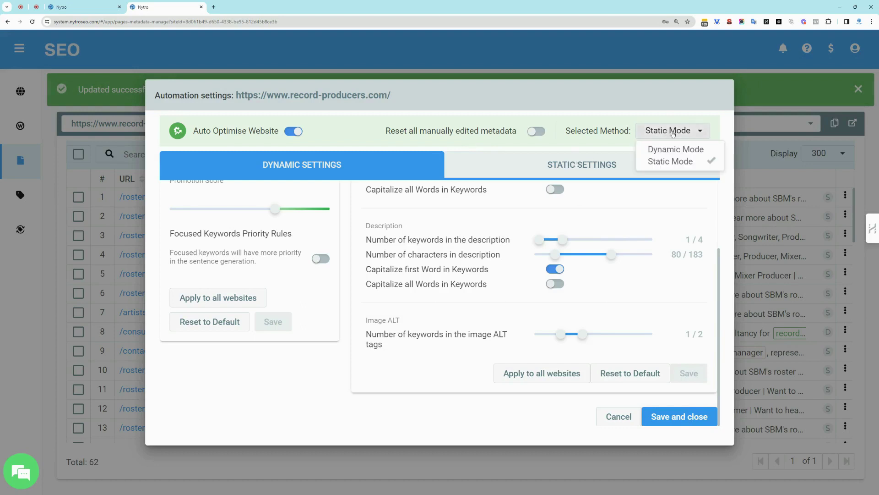
left_click(671, 162)
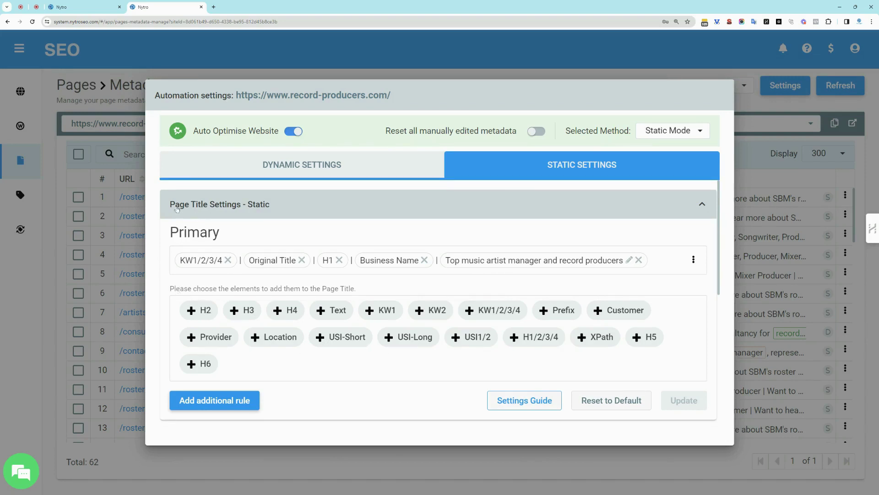
Step: Save and close the automation settings, returning to the 62-page metadata list
scroll(228, 208, "down", 4)
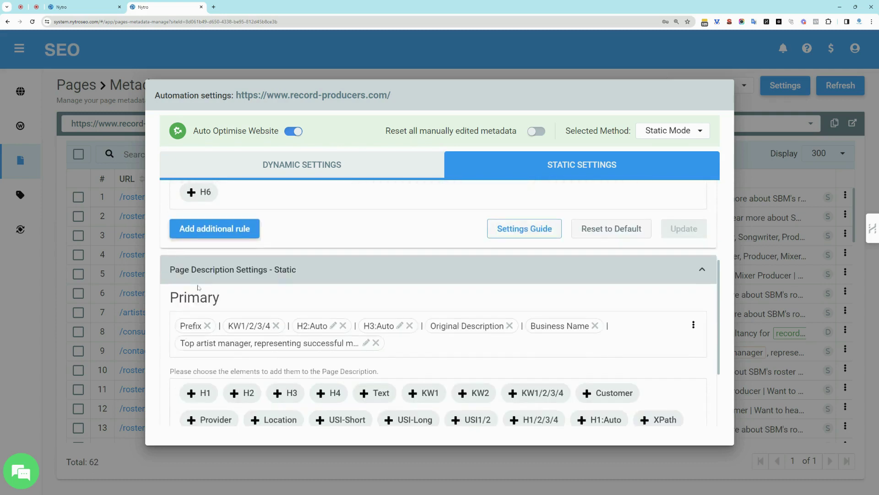
scroll(258, 303, "down", 2)
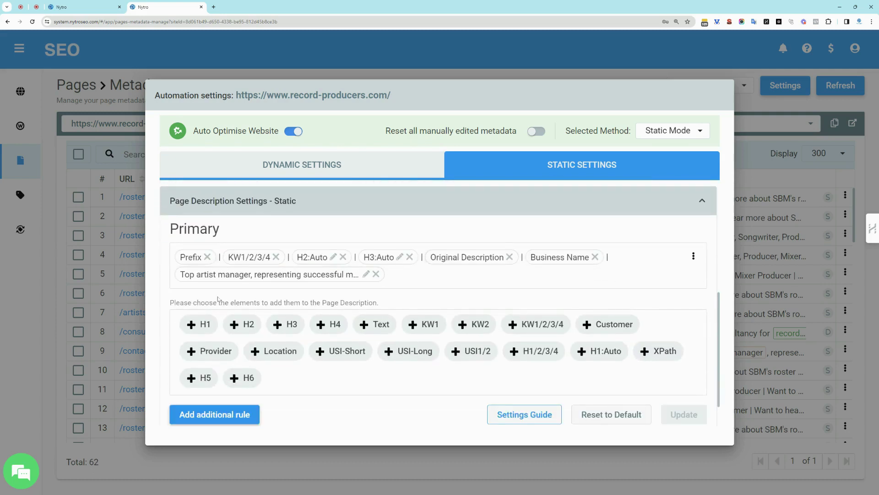
scroll(344, 352, "down", 1)
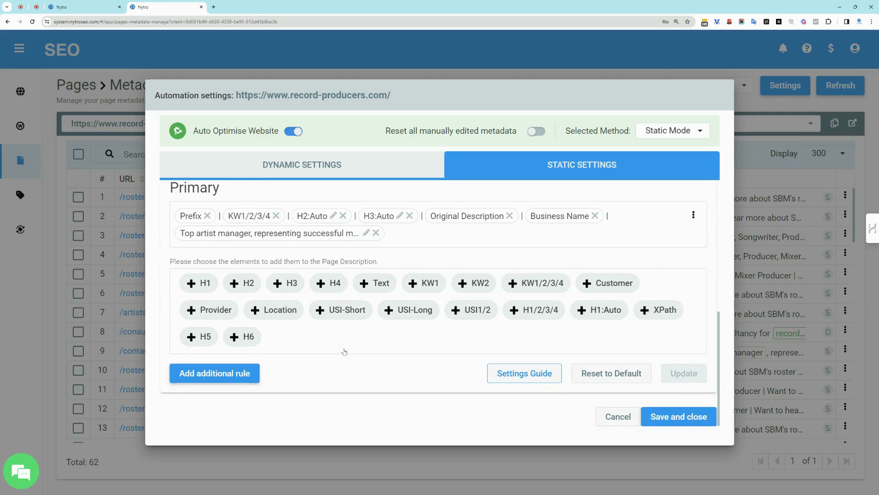
left_click(671, 417)
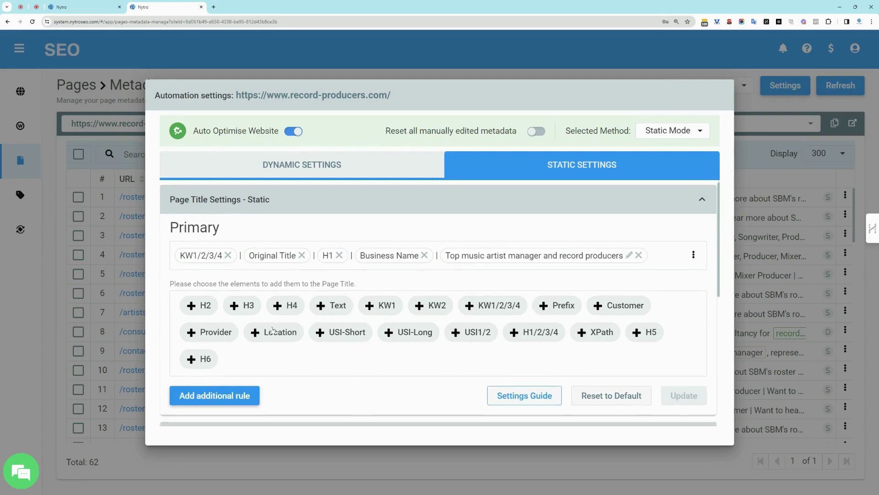
scroll(258, 281, "down", 3)
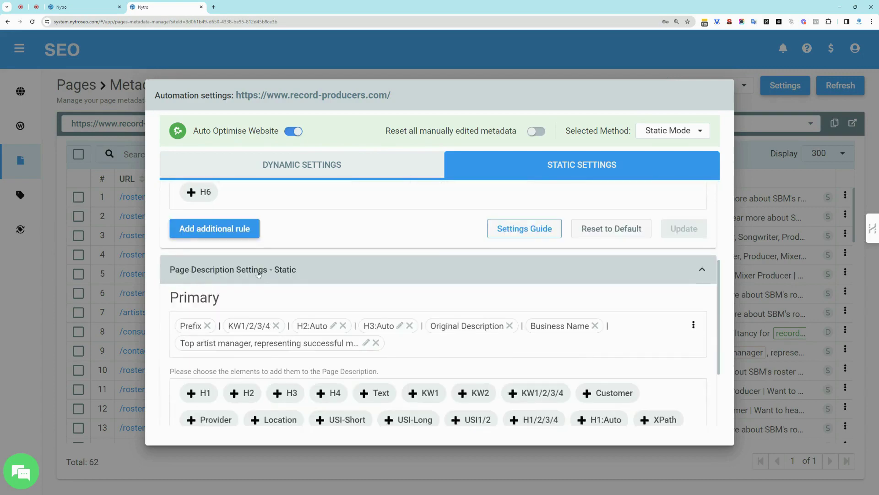
scroll(220, 327, "down", 2)
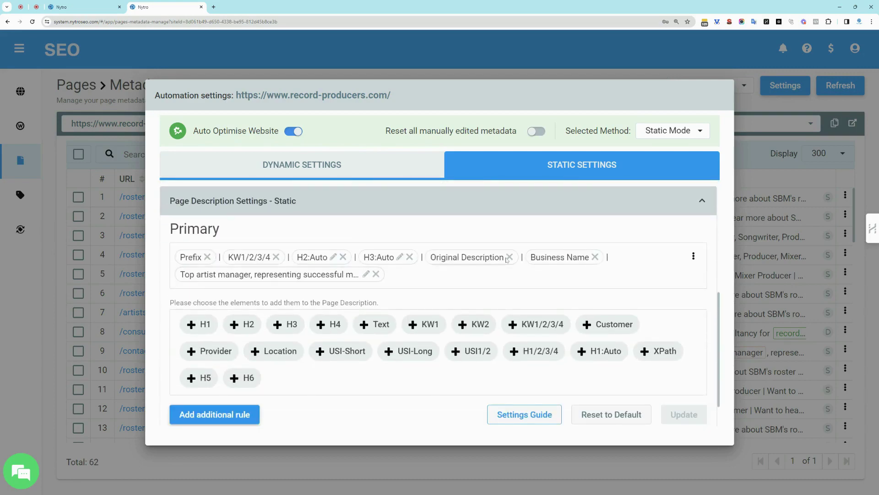
scroll(345, 352, "down", 1)
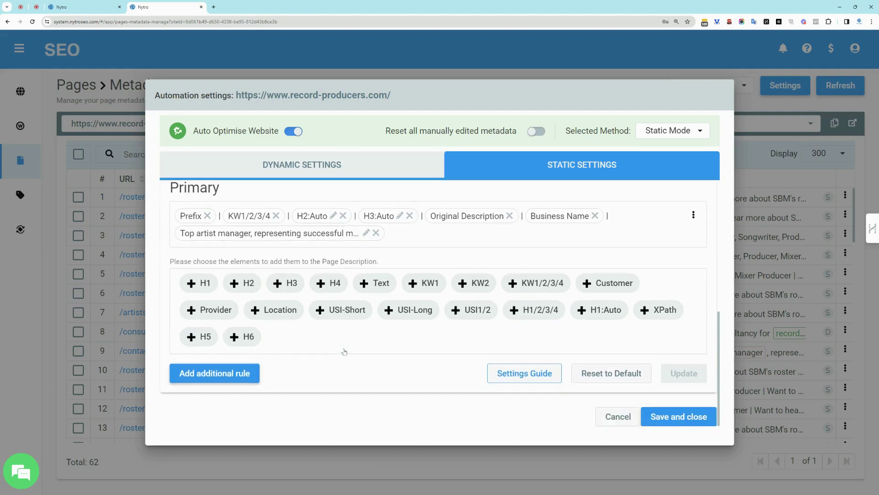
left_click(662, 414)
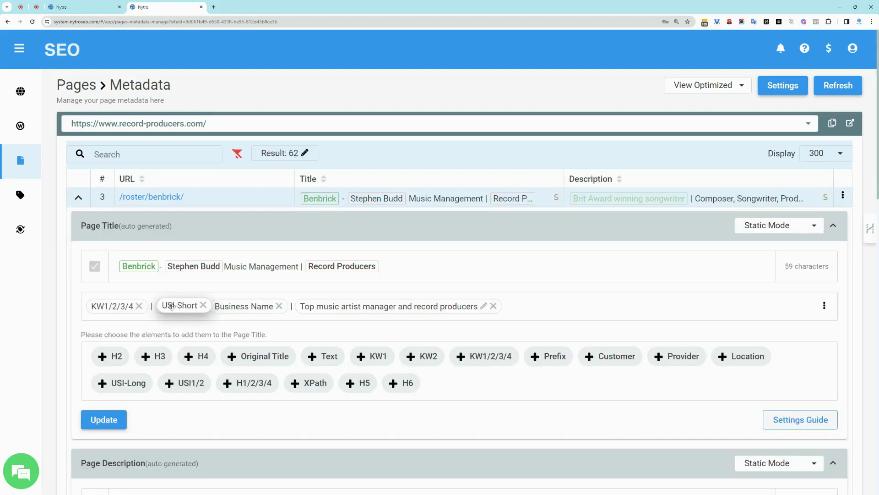
left_click_drag(171, 306, 169, 306)
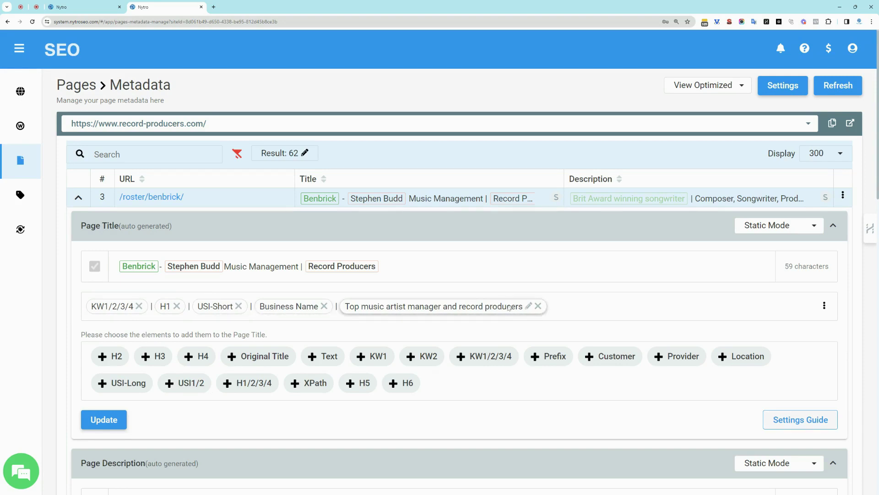
left_click(104, 423)
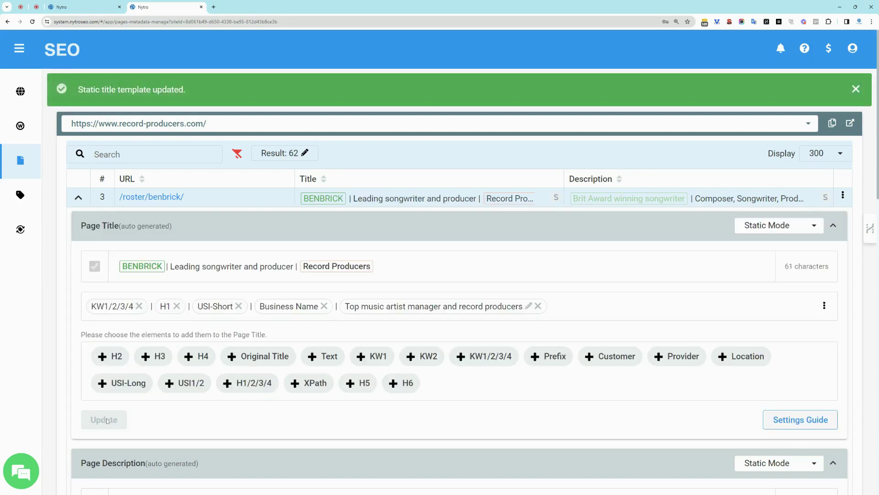
mouse_move(133, 267)
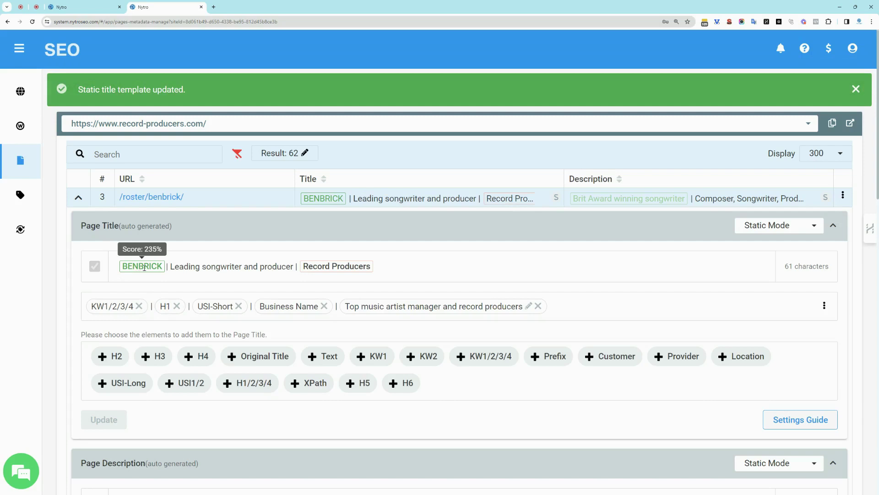
mouse_move(372, 269)
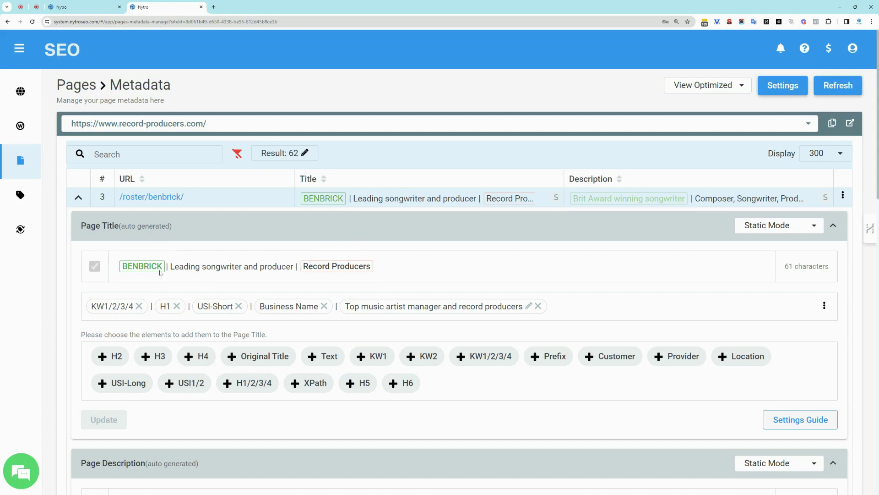
Step: Review BENBRICK's short and long USI phrases, then return to the automation settings
left_click(95, 236)
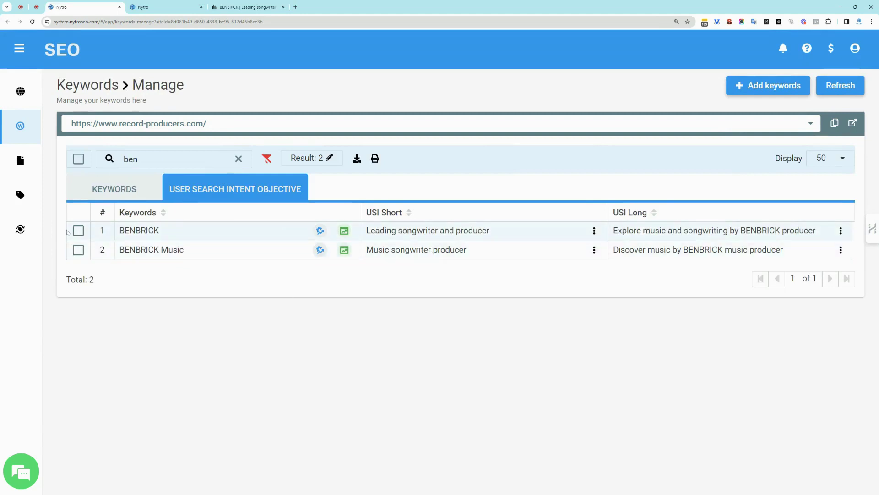
left_click(78, 231)
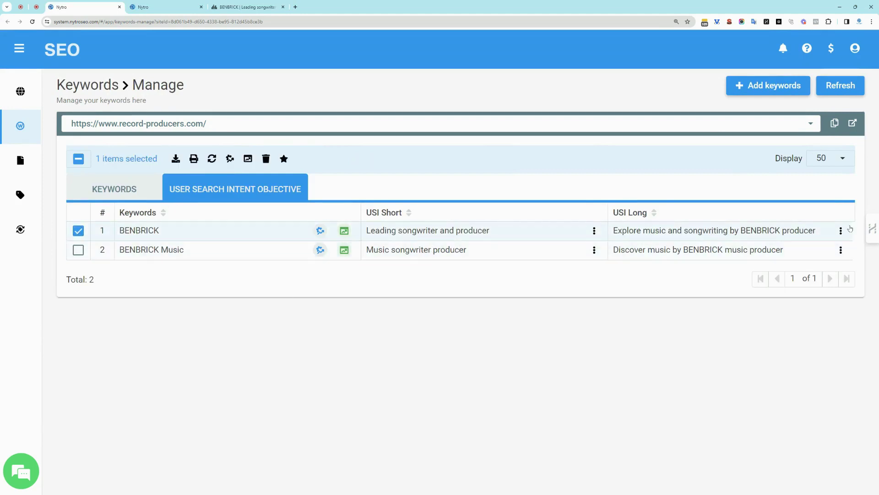
left_click(841, 231)
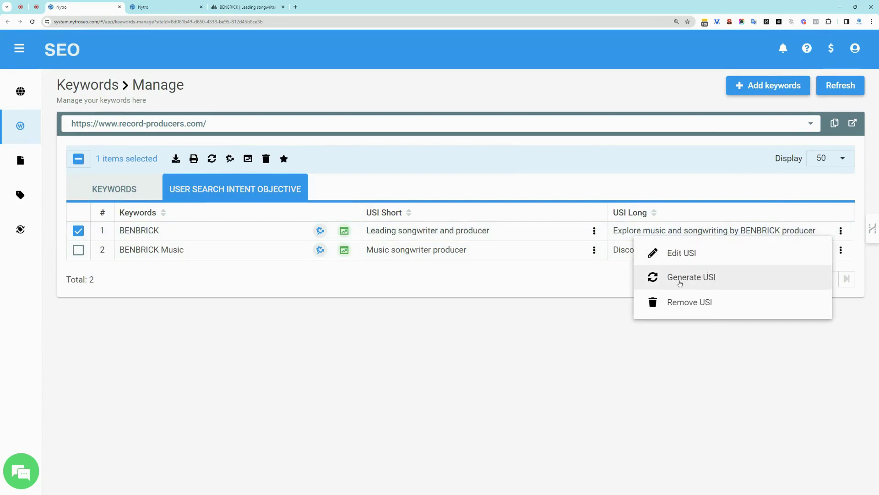
left_click(545, 365)
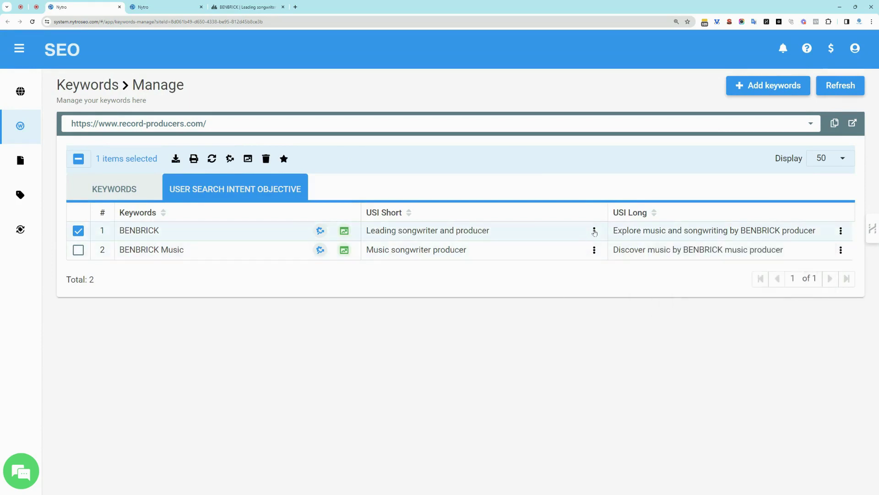
left_click(595, 231)
left_click(430, 259)
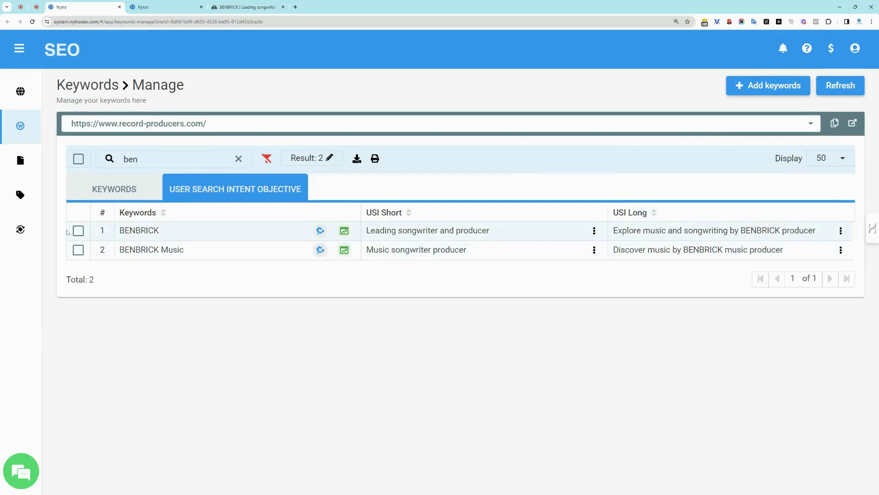
left_click(78, 231)
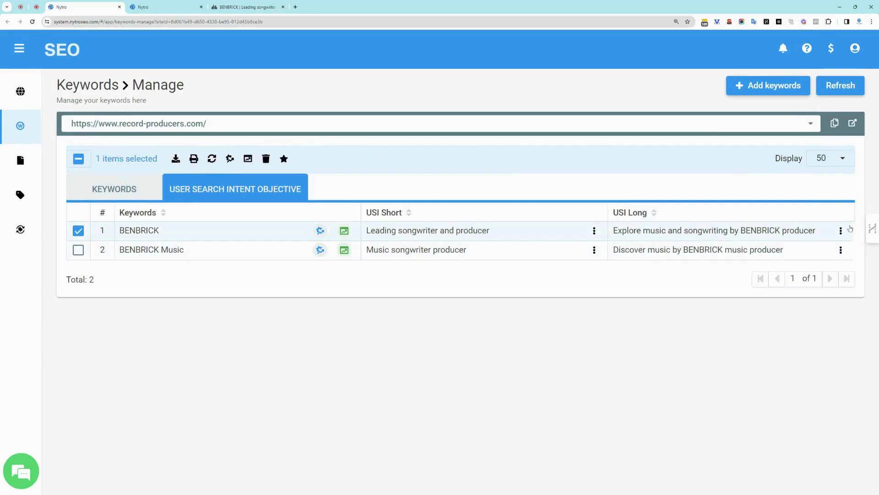
key("ctrl+Tab")
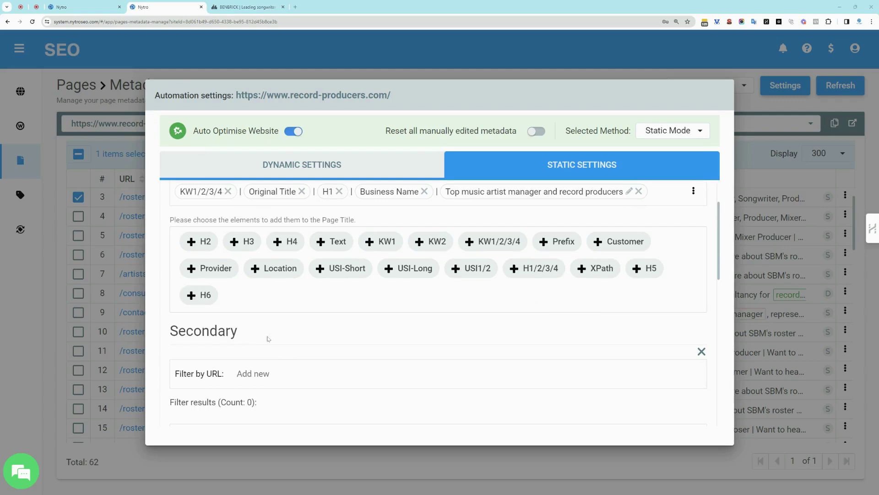
Step: Set the secondary title rule's URL filter to /roster/
left_click(253, 366)
type("roster/")
key("Home")
type("/")
key("Return")
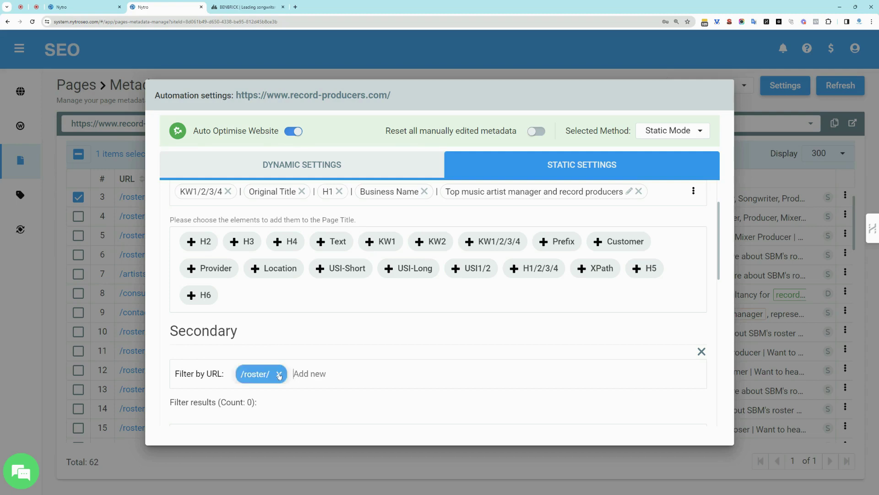
Step: Remove Original Title from the secondary title template and place USI-Short right after H1
scroll(187, 406, "down", 5)
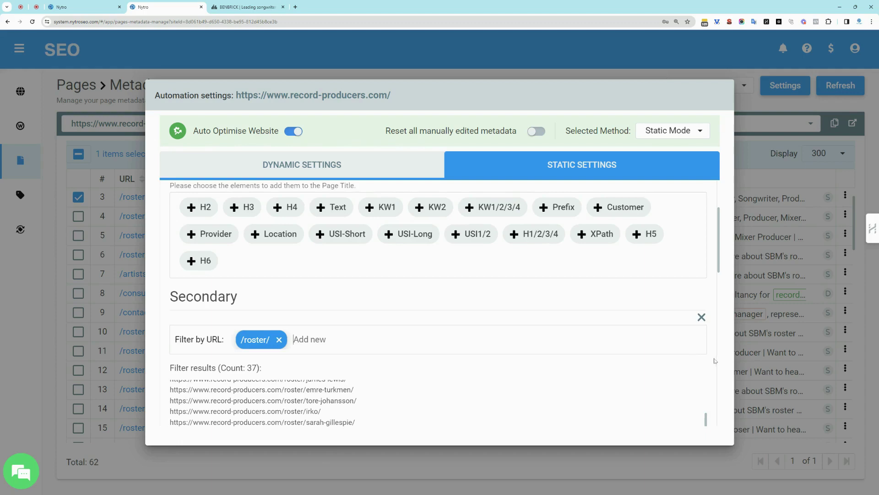
scroll(708, 359, "down", 4)
scroll(712, 361, "down", 1)
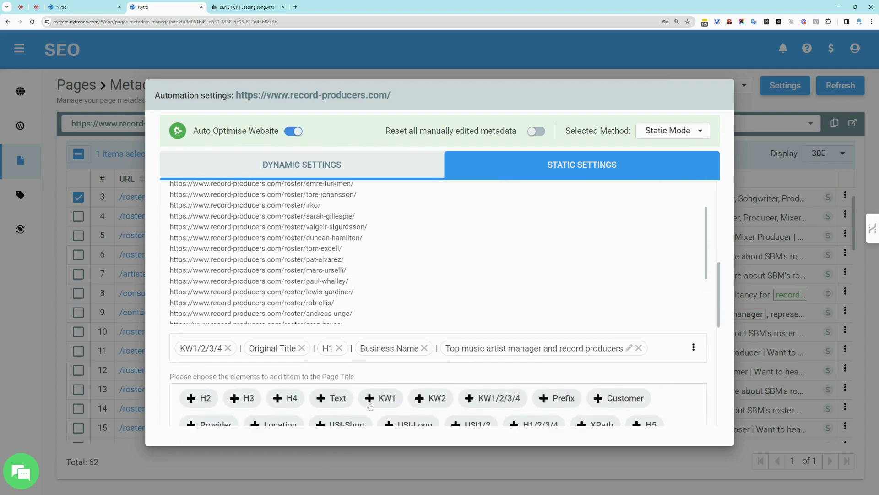
left_click(301, 348)
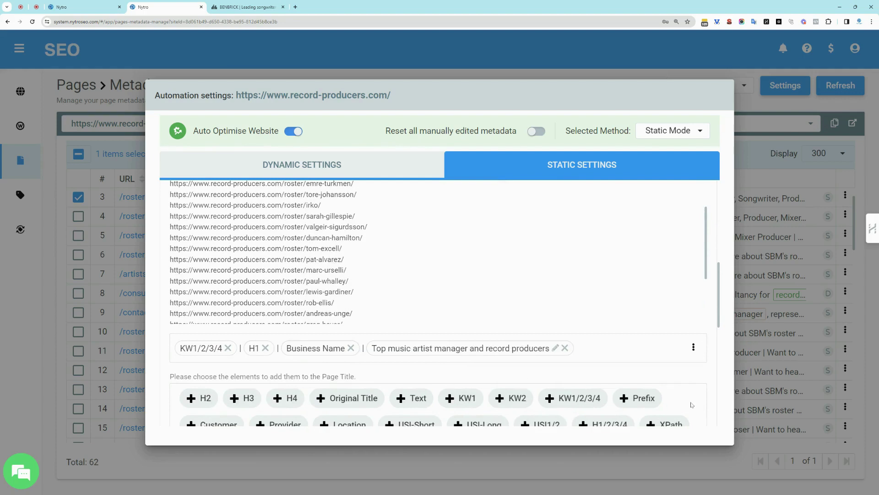
scroll(695, 402, "down", 2)
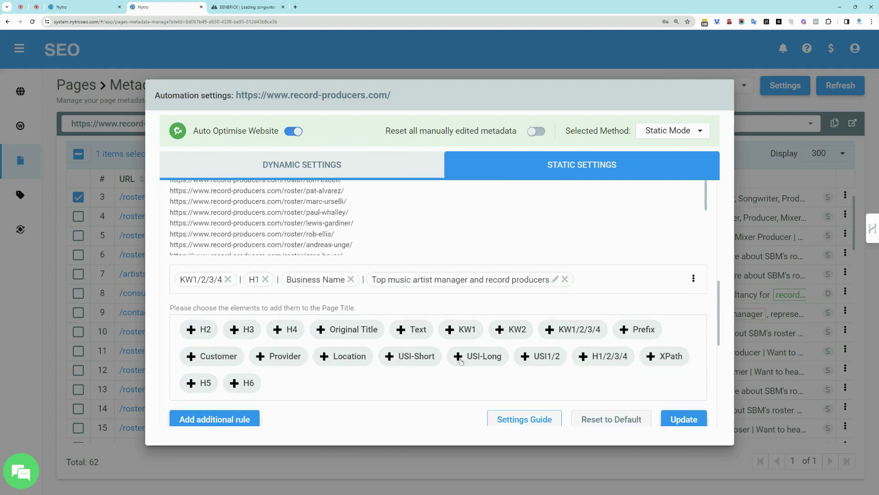
left_click(417, 358)
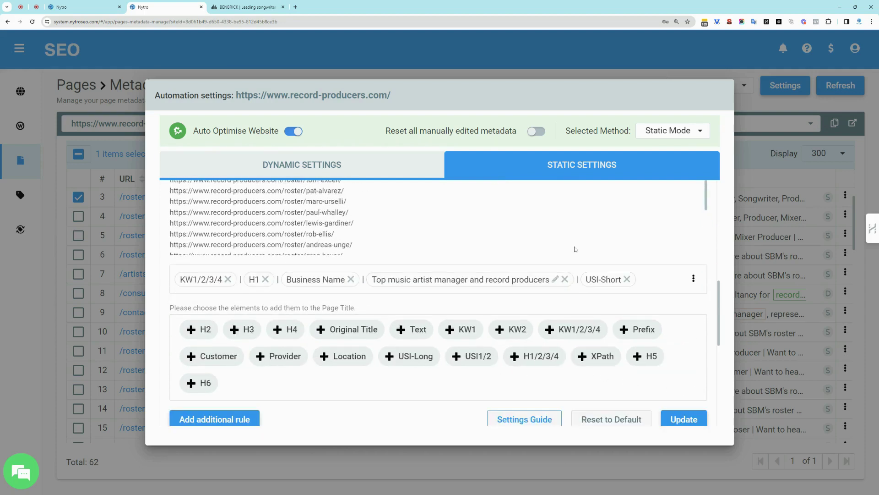
left_click_drag(595, 279, 289, 281)
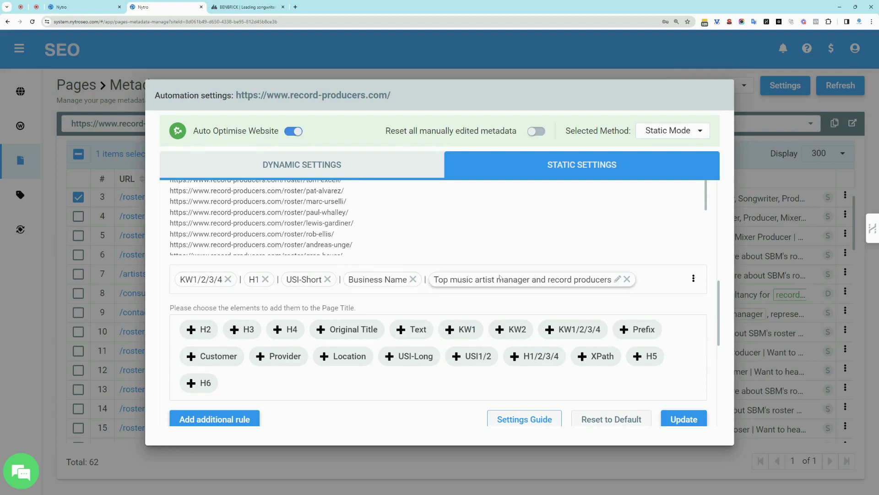
scroll(700, 339, "down", 1)
scroll(700, 339, "down", 1)
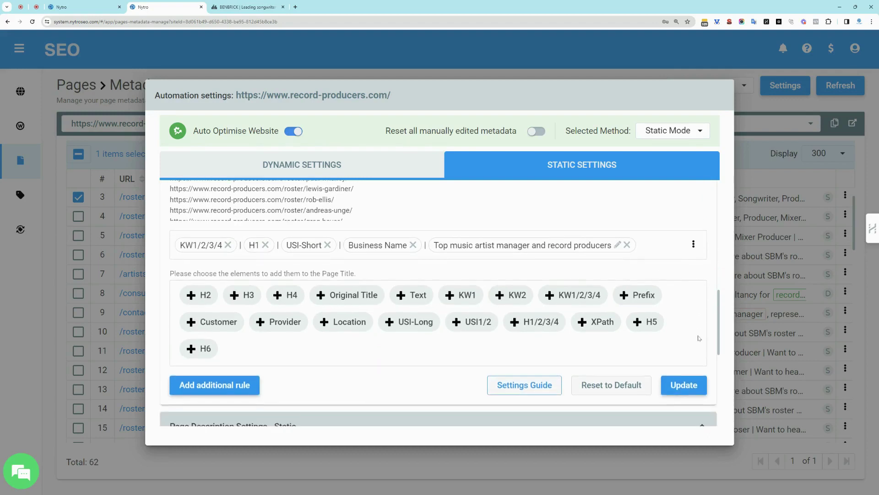